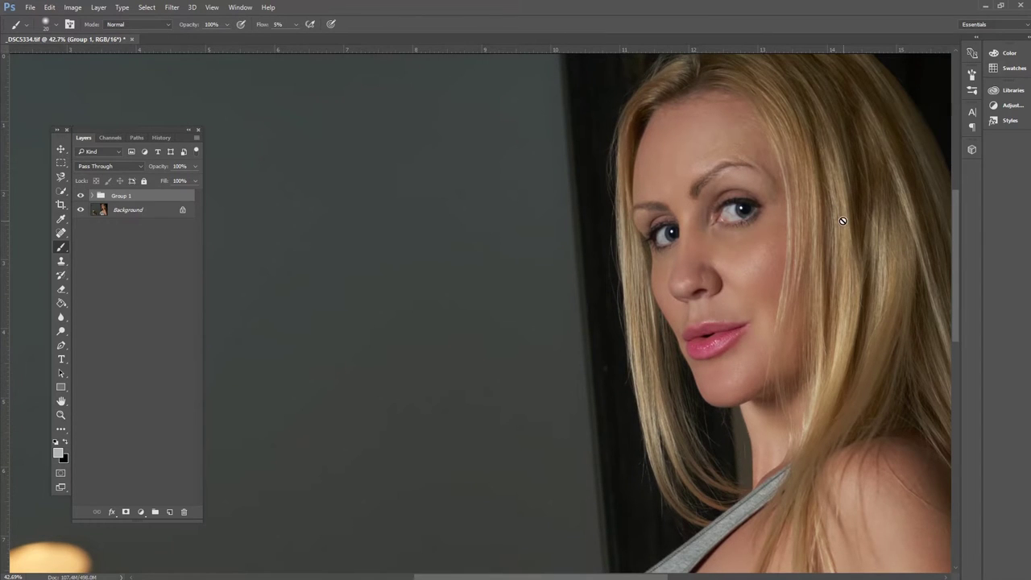
Add a new empty layer above Group 1 for retouching the eyes
scroll(842, 220, "up", 5)
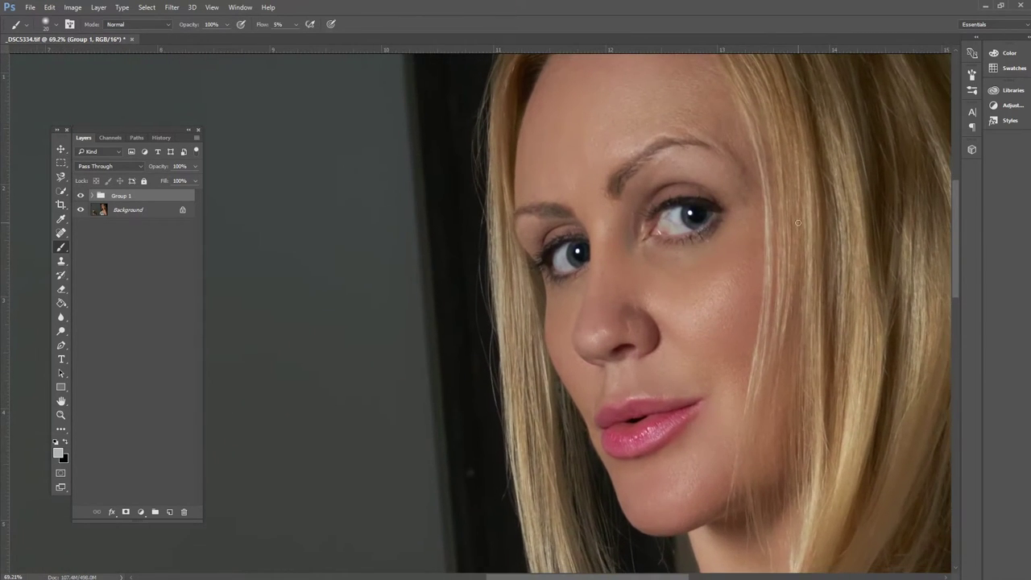
scroll(797, 222, "up", 3)
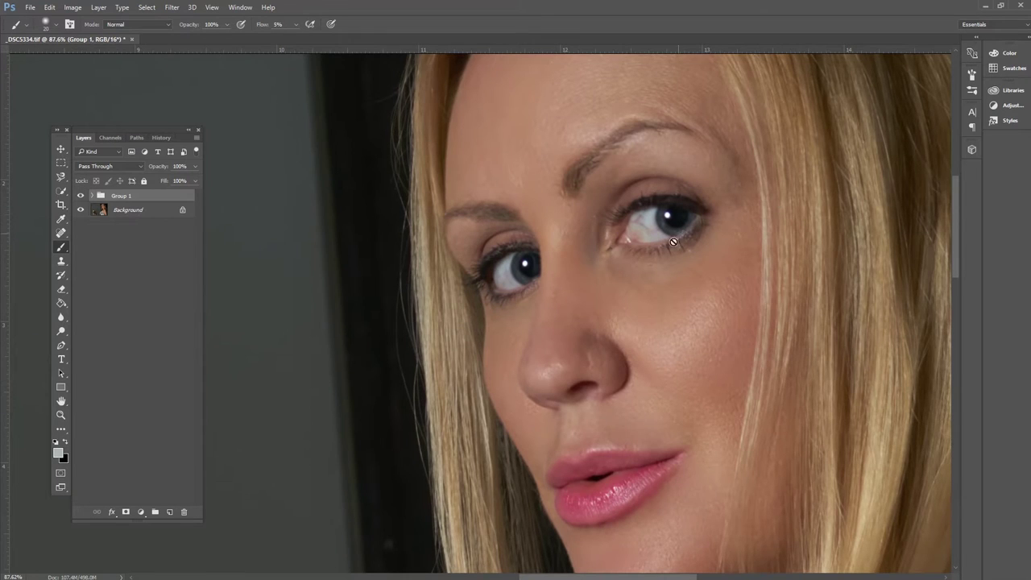
scroll(713, 242, "up", 4)
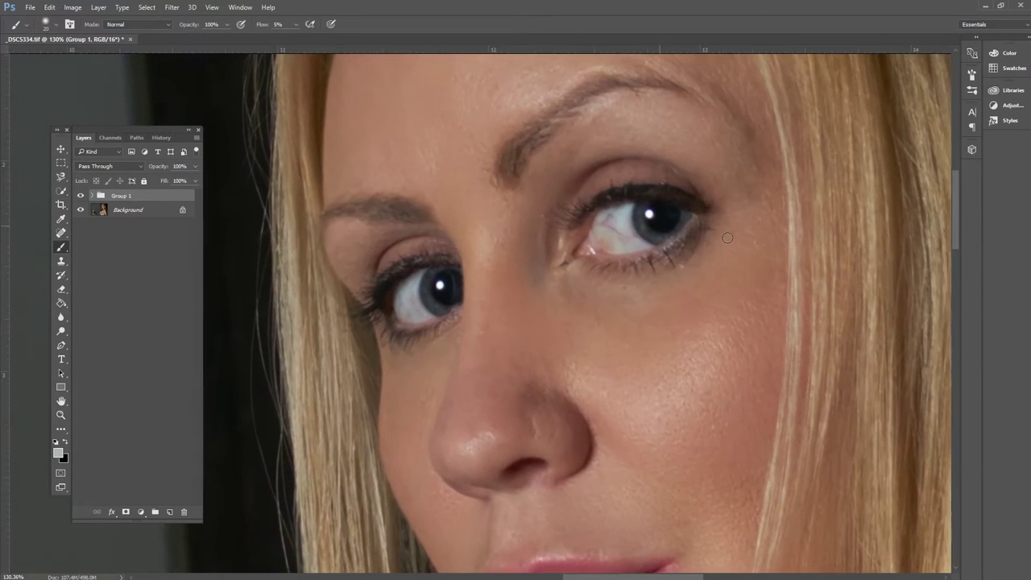
scroll(727, 237, "up", 1)
scroll(798, 233, "up", 1)
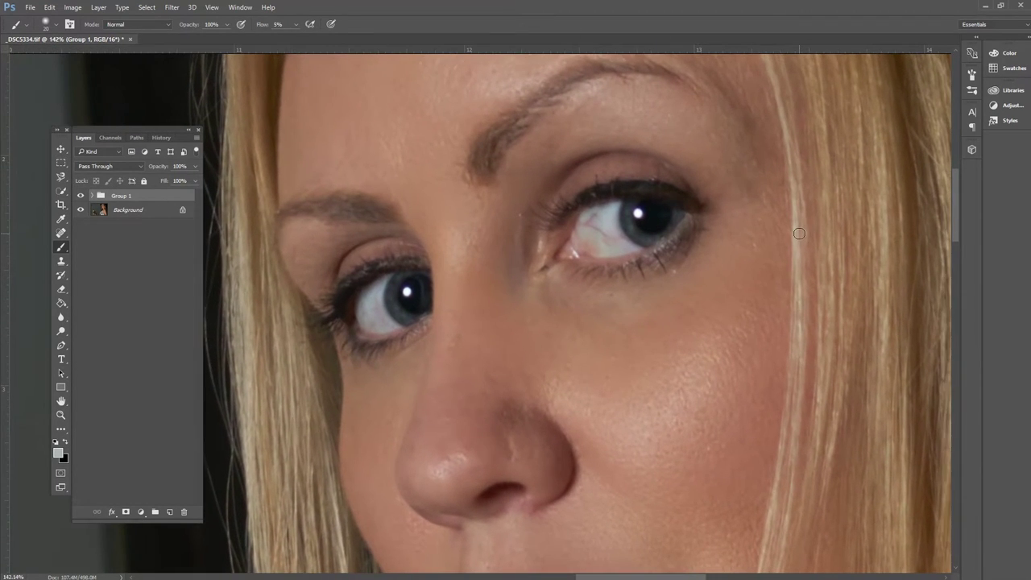
scroll(799, 234, "down", 1)
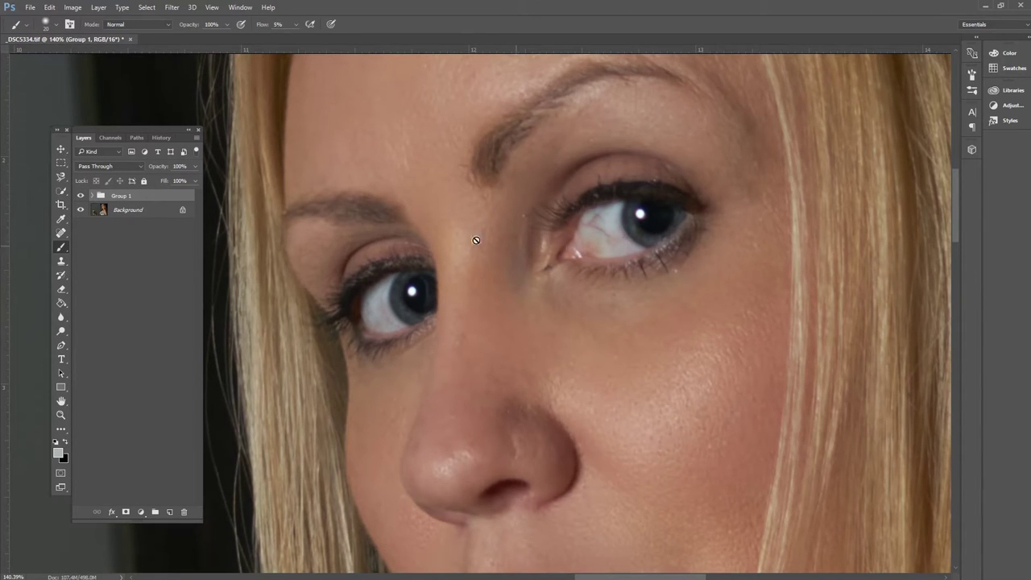
scroll(157, 237, "down", 1)
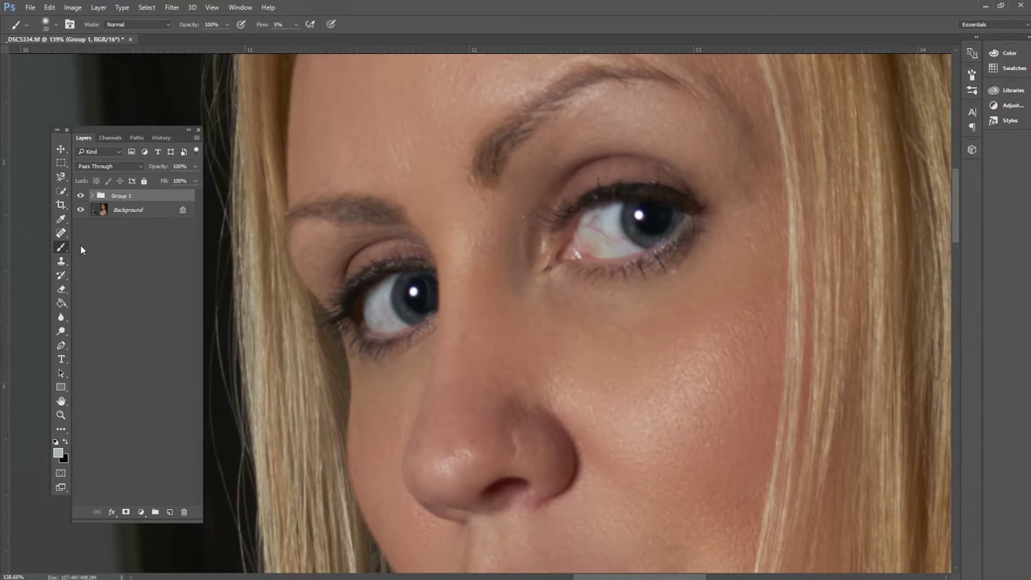
left_click(169, 513)
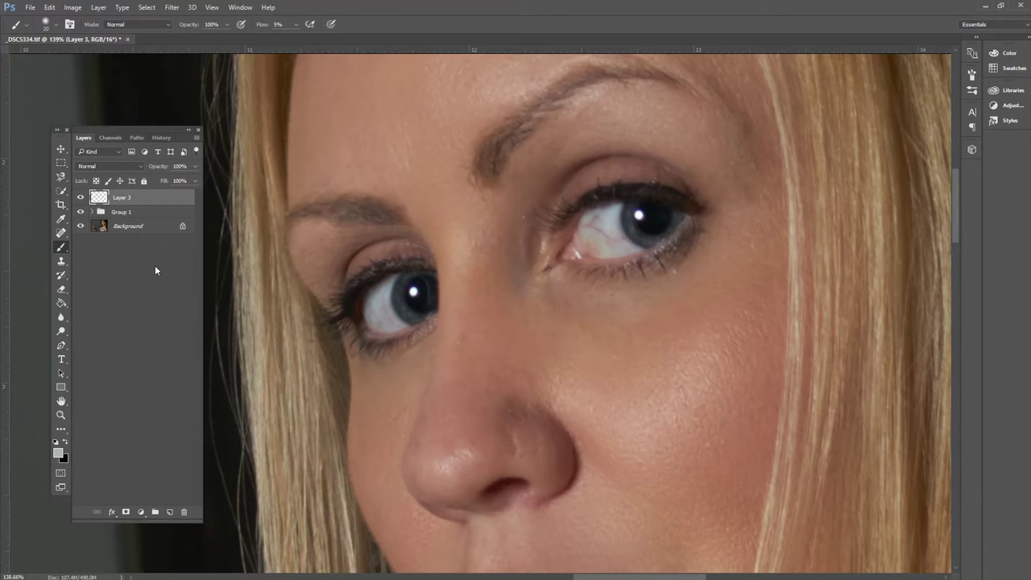
Set up the Brush tool with a soft round tip at 0% hardness and 5% flow
left_click(65, 249)
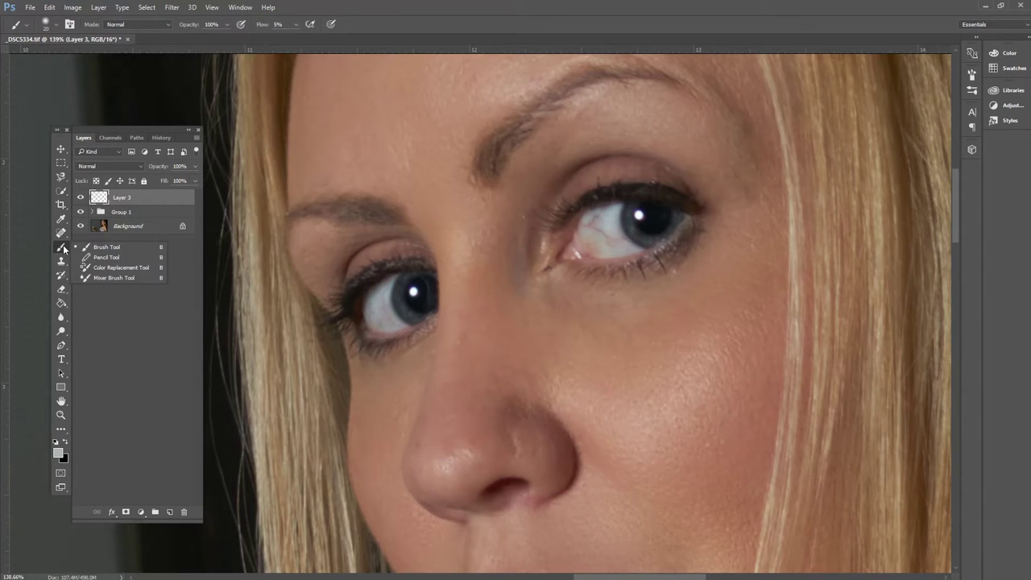
left_click(102, 249)
left_click(295, 25)
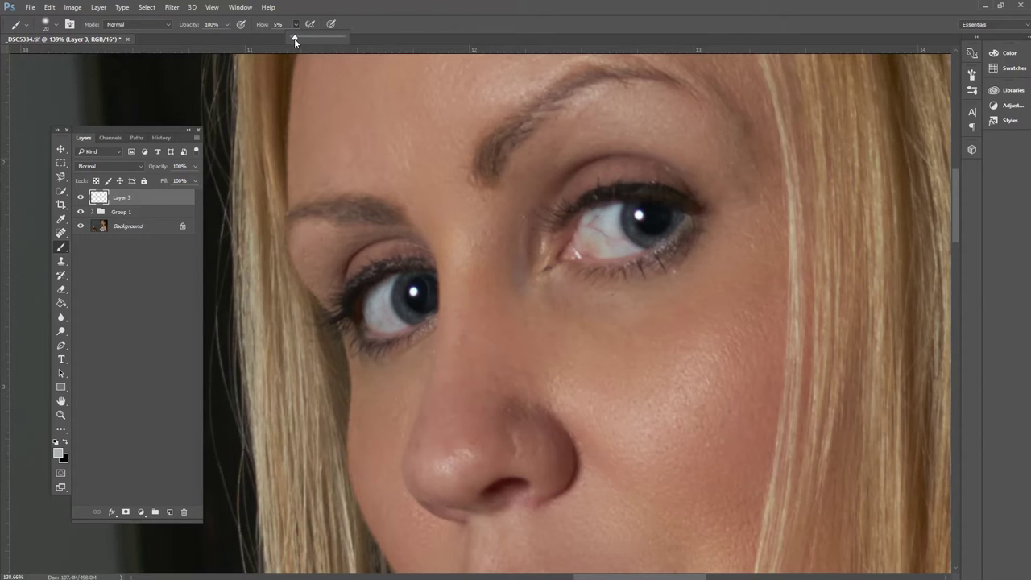
left_click(282, 25)
key("Return")
scroll(143, 263, "down", 1)
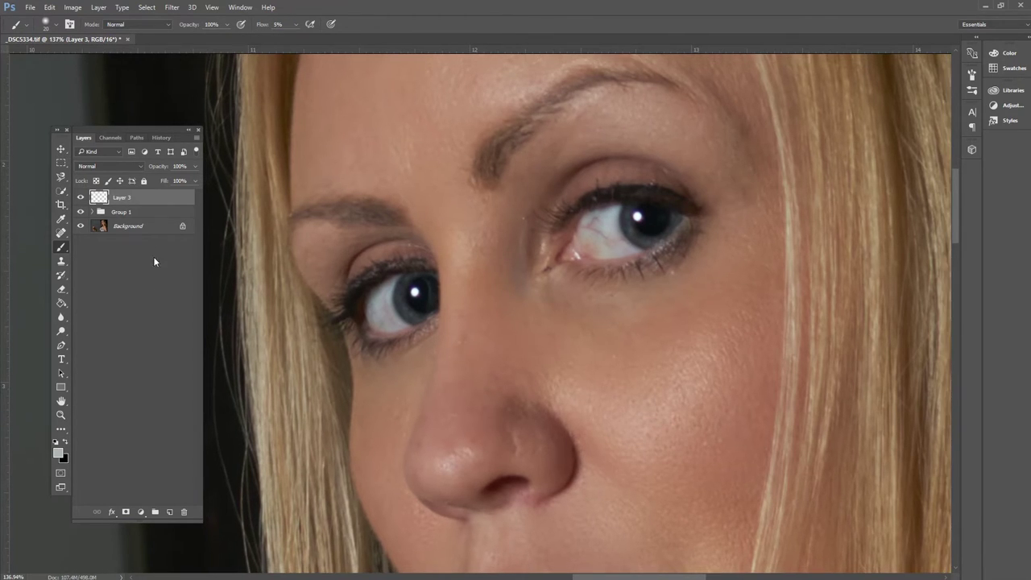
right_click(628, 255)
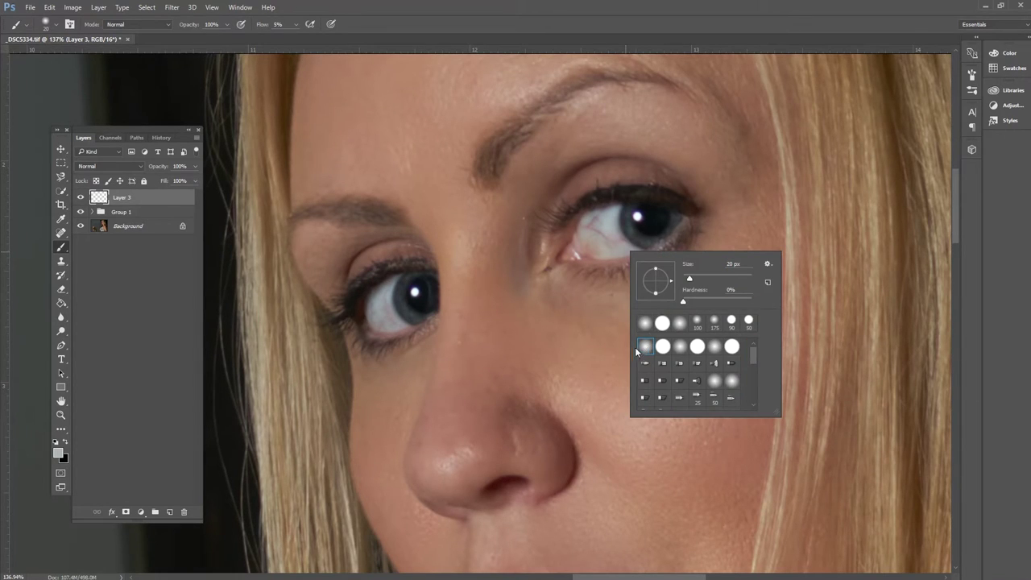
left_click(649, 350)
Paint over the veins in the white of the nearer eye with a small brush, sampling clean colour from the eye white
left_click(604, 238)
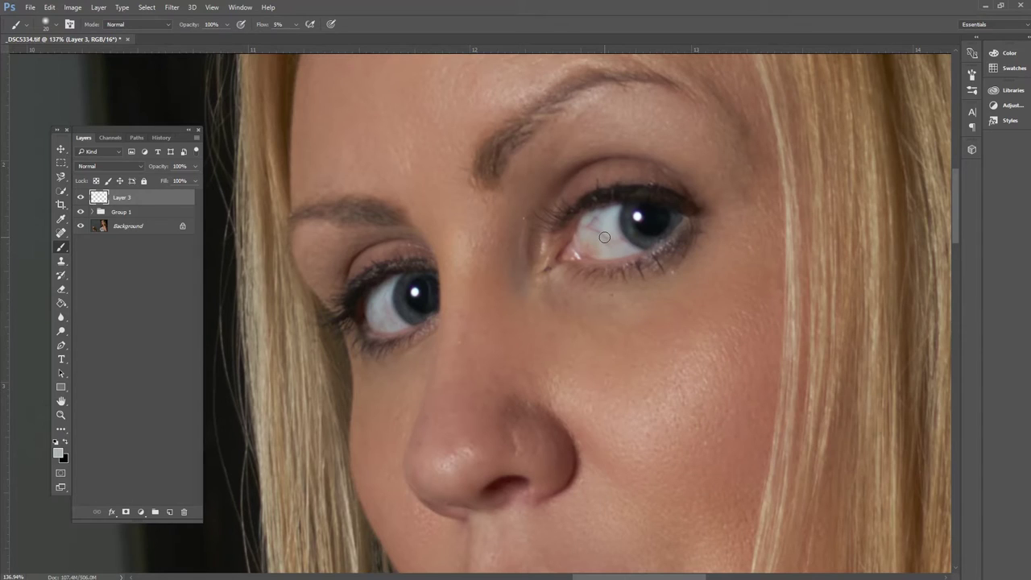
key("bracketleft")
key("alt")
left_click(608, 225, "alt")
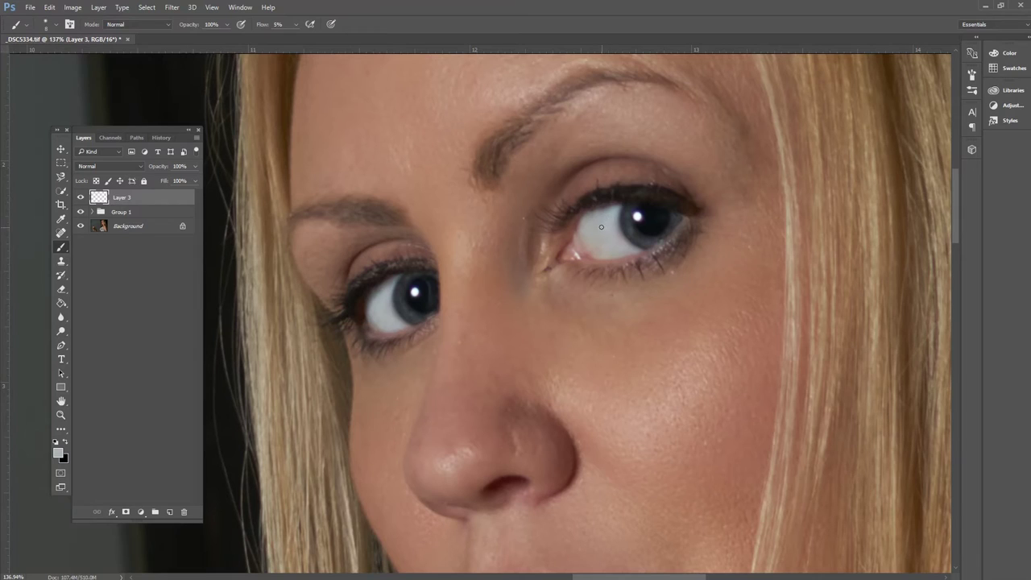
Even out the white of the nearer eye with soft strokes, varying the brush size for larger and tighter areas
key("bracketright")
key("bracketright")
key("bracketright")
key("bracketright")
key("bracketright")
key("bracketright")
key("bracketright")
key("bracketleft")
key("bracketleft")
mouse_move(607, 231)
left_mouse_down()
mouse_move(594, 225)
mouse_move(604, 223)
mouse_move(602, 250)
mouse_move(603, 225)
left_mouse_up()
key("[")
key("[")
key("[")
key("[")
mouse_move(618, 240)
left_mouse_down()
mouse_move(636, 250)
mouse_move(616, 250)
mouse_move(614, 228)
mouse_move(615, 249)
mouse_move(602, 226)
left_mouse_up()
Enlarge the brush and smooth the discoloured white of the farther eye
key("bracketright")
key("bracketright")
key("bracketright")
left_click_drag(384, 297, 386, 319)
key("bracketleft")
key("bracketleft")
key("bracketleft")
key("bracketleft")
key("bracketright")
key("bracketright")
key("bracketright")
Compare the whole portrait with the retouching on Layer 3 hidden and shown
scroll(588, 276, "down", 3)
scroll(592, 274, "down", 4)
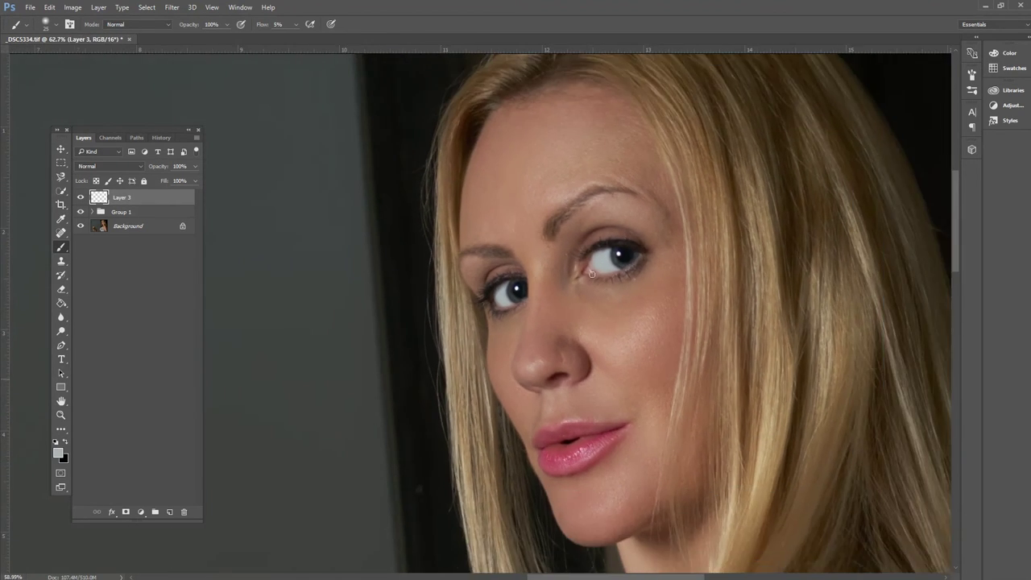
scroll(592, 275, "down", 2)
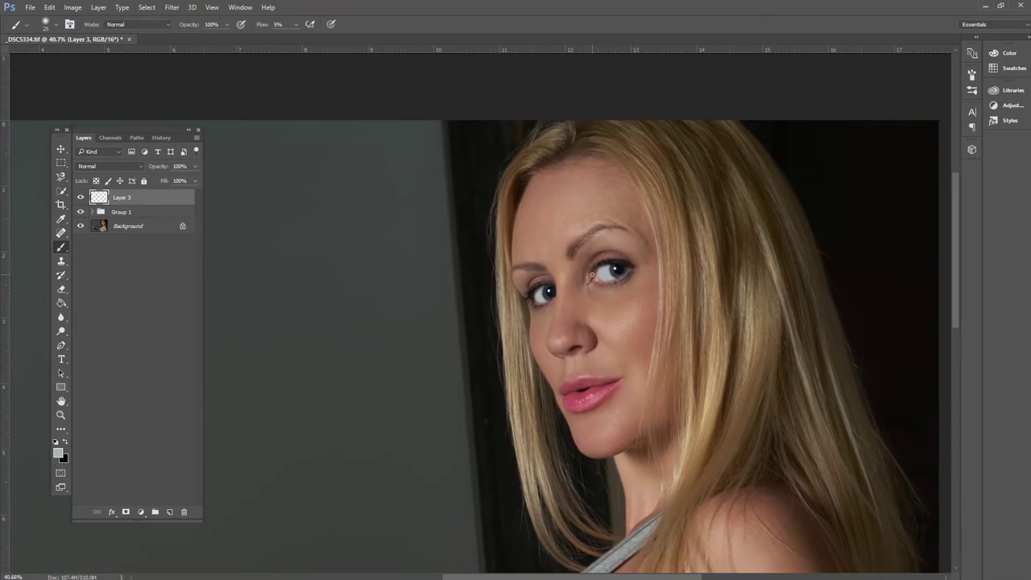
left_click_drag(584, 313, 630, 210)
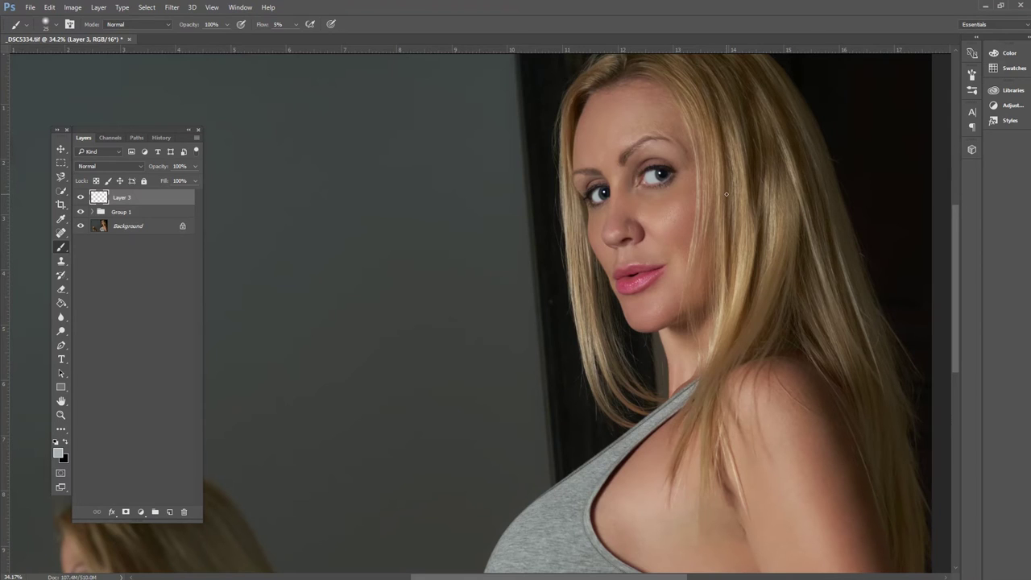
scroll(726, 194, "down", 2)
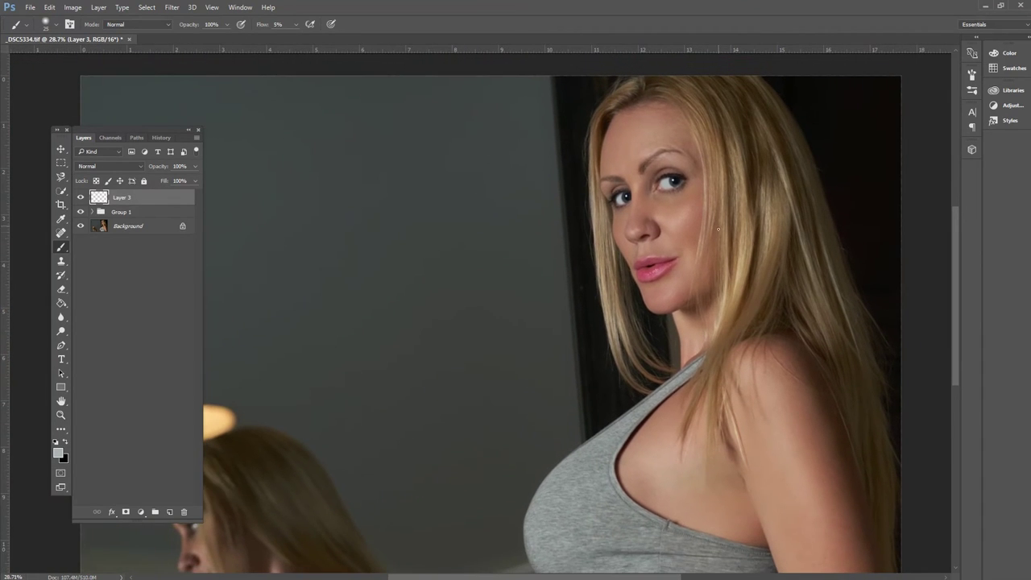
left_click_drag(718, 229, 722, 209)
scroll(722, 210, "down", 1)
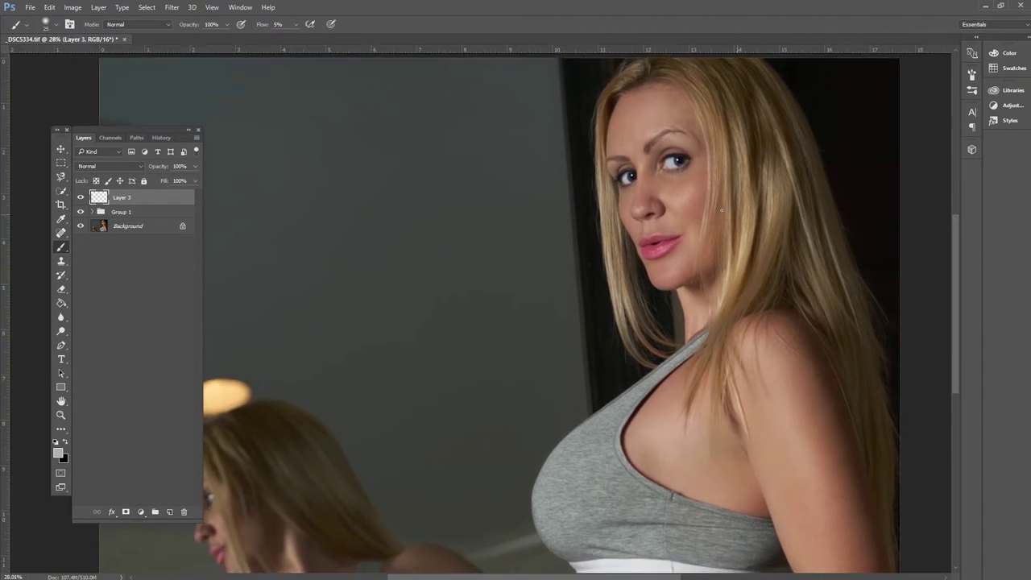
scroll(722, 210, "down", 1)
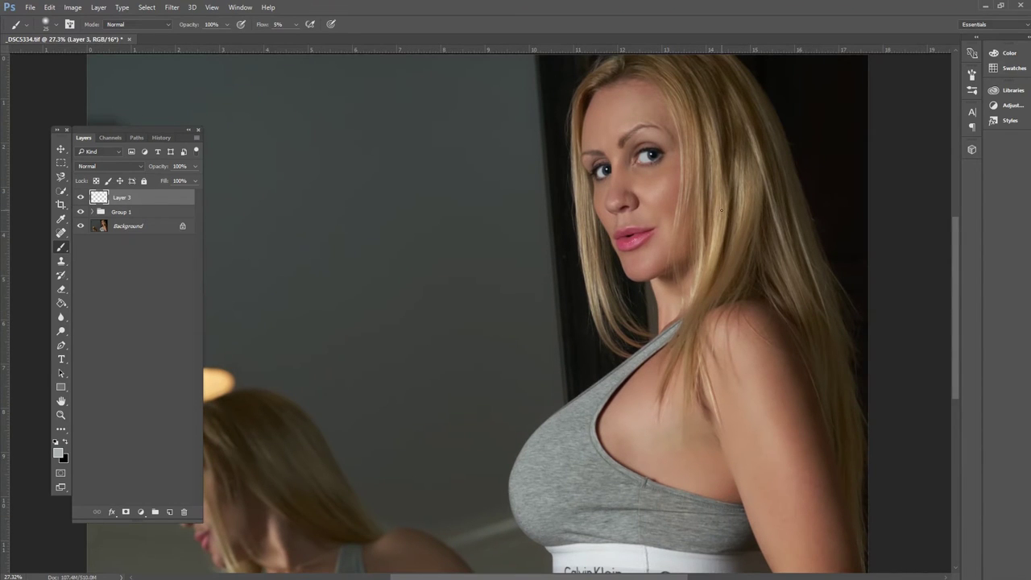
scroll(655, 220, "up", 1)
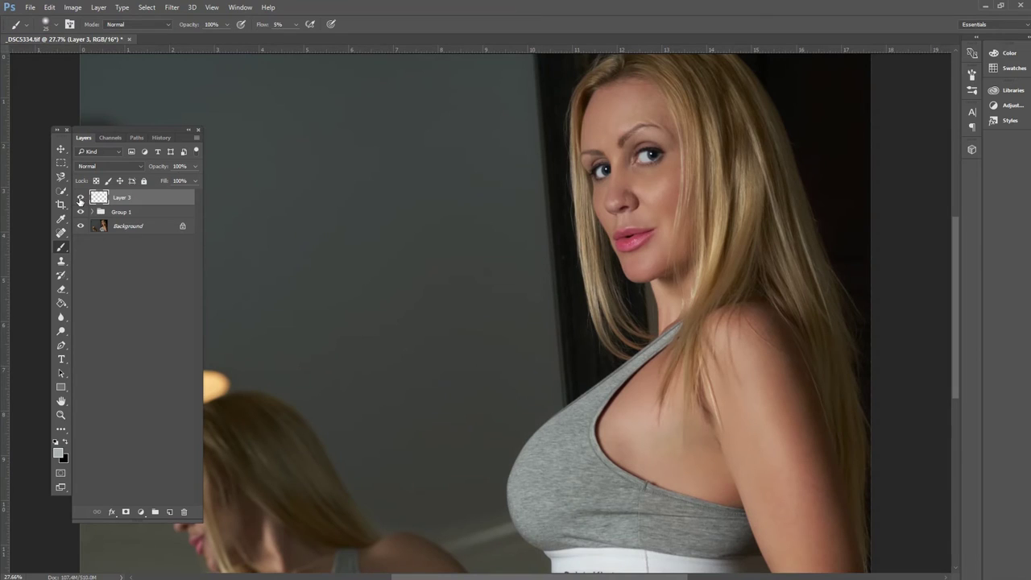
left_click(80, 198)
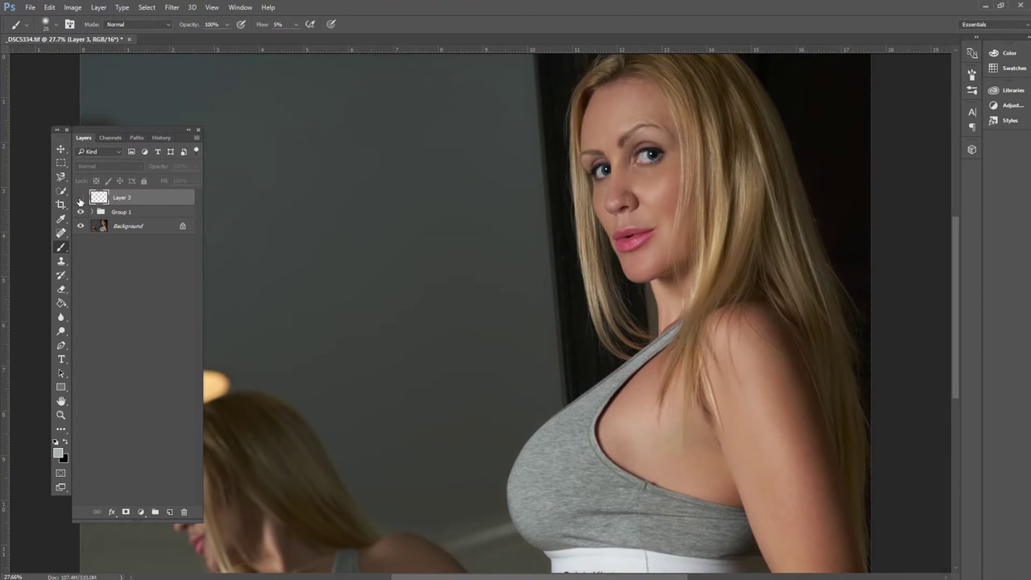
left_click(80, 198)
left_click(80, 198)
left_click(80, 198)
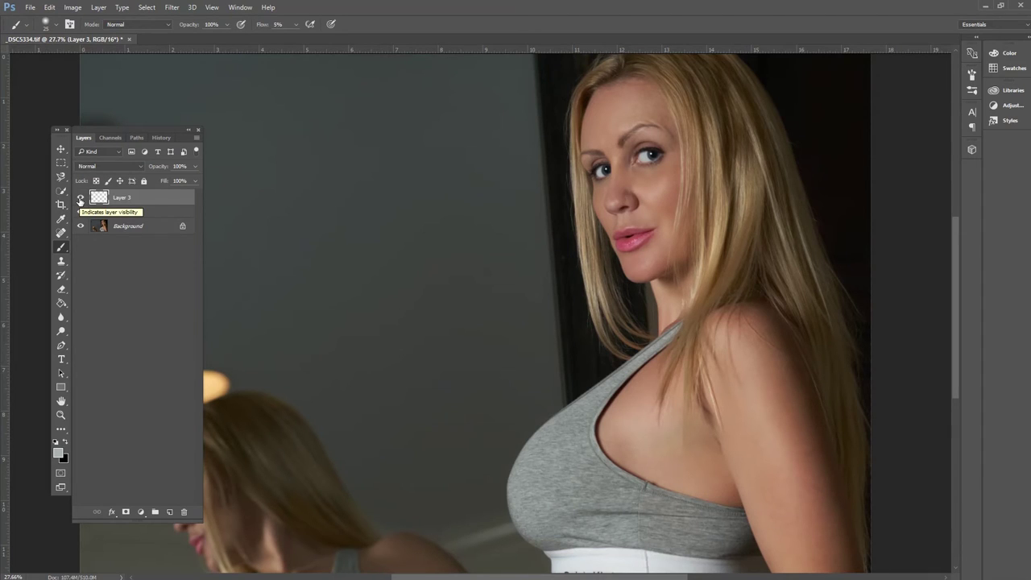
Lower the opacity of Layer 3 to 90% and check the eye whites up close
left_click(195, 166)
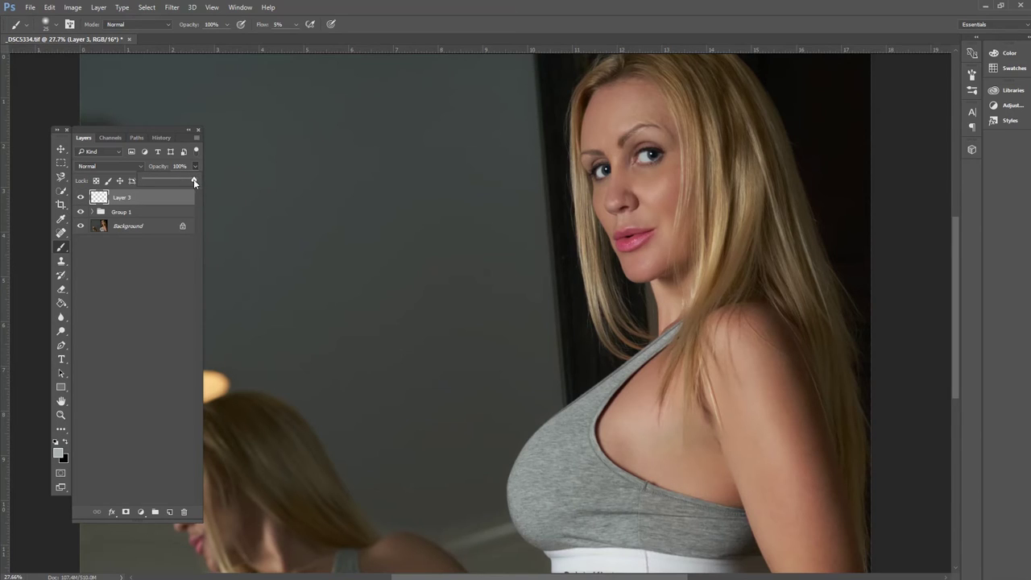
left_click_drag(190, 179, 188, 179)
left_click_drag(186, 182, 185, 182)
left_click_drag(185, 182, 190, 182)
scroll(662, 126, "up", 5)
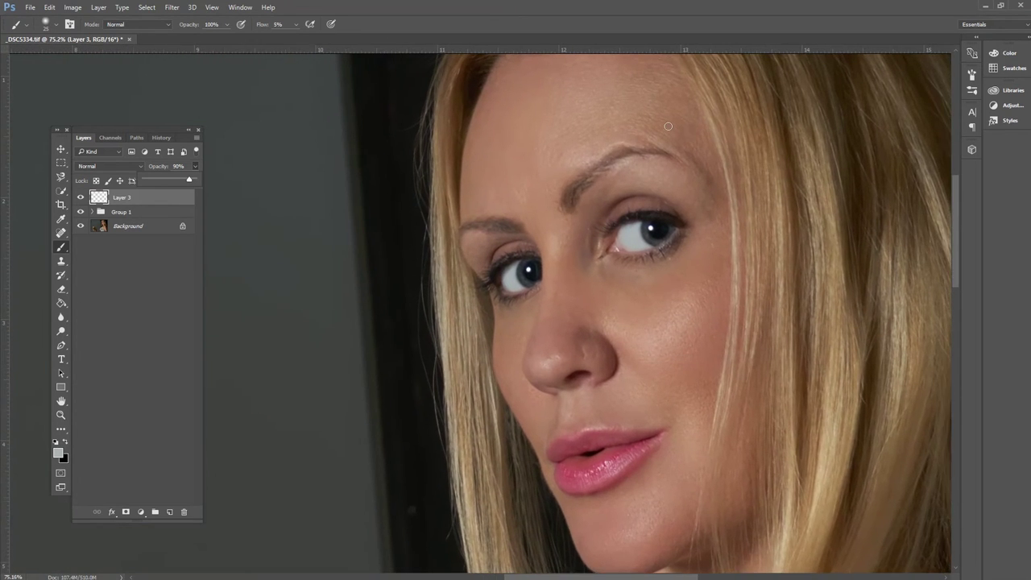
scroll(668, 125, "up", 3)
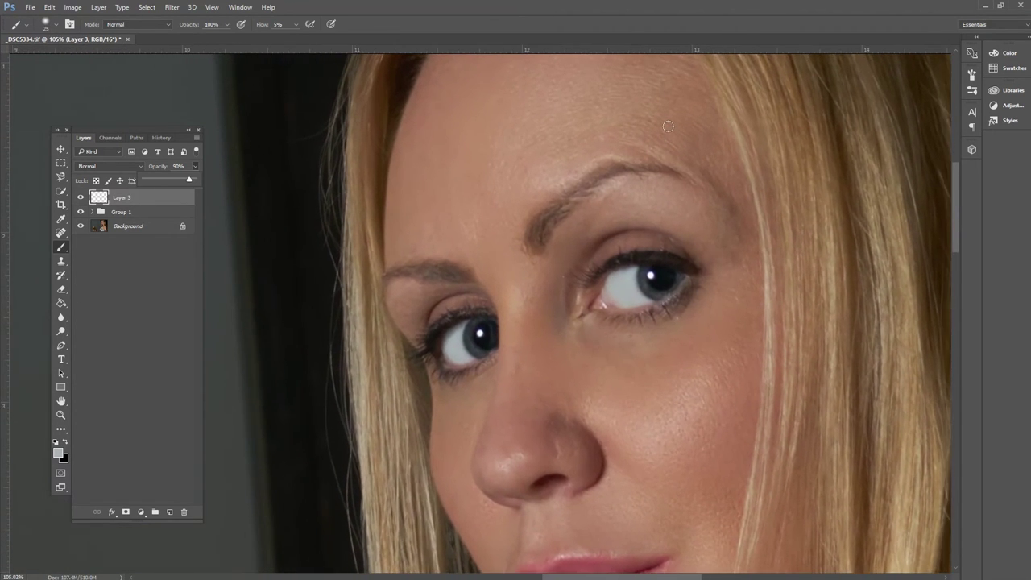
scroll(668, 126, "down", 2)
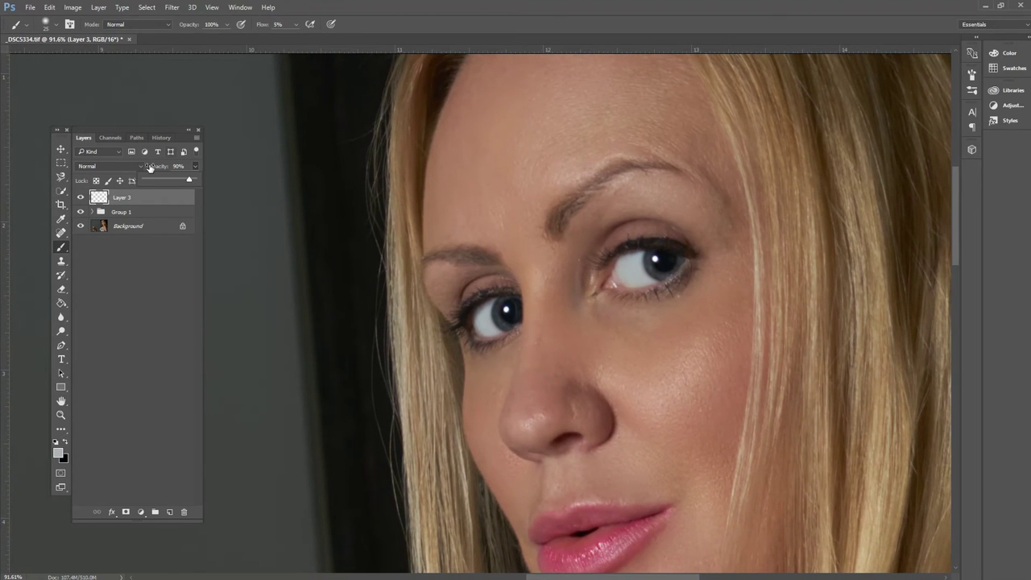
scroll(632, 190, "down", 1)
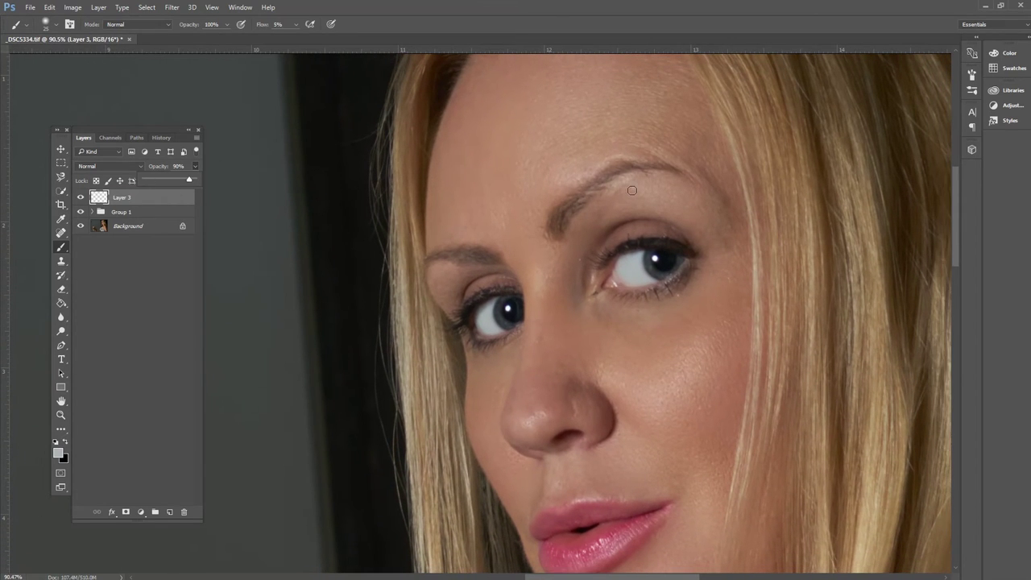
scroll(632, 190, "down", 1)
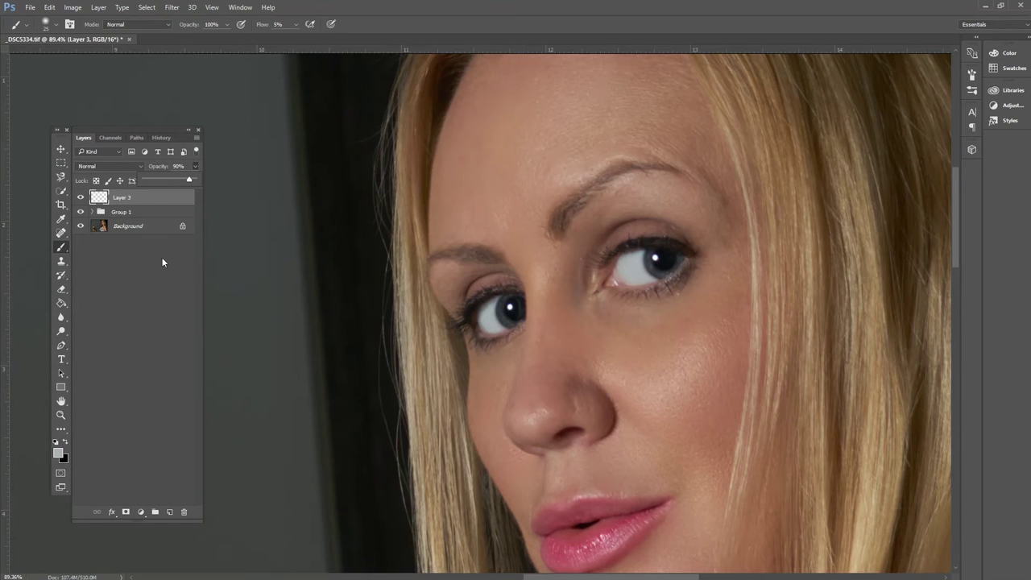
Add a Curves adjustment layer and brighten the midtones by raising the RGB curve from input 122 to output 162
left_click(140, 513)
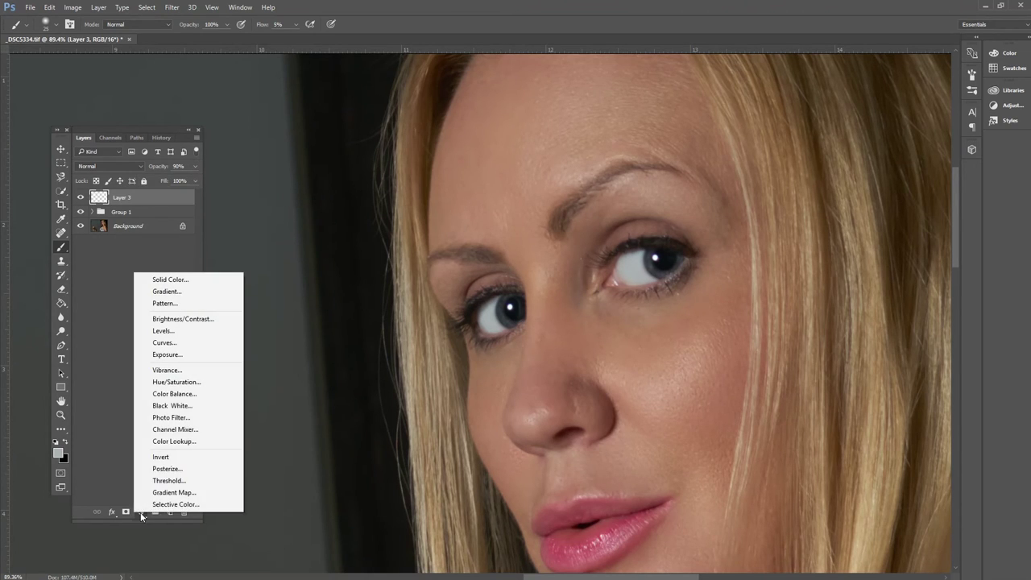
left_click(165, 343)
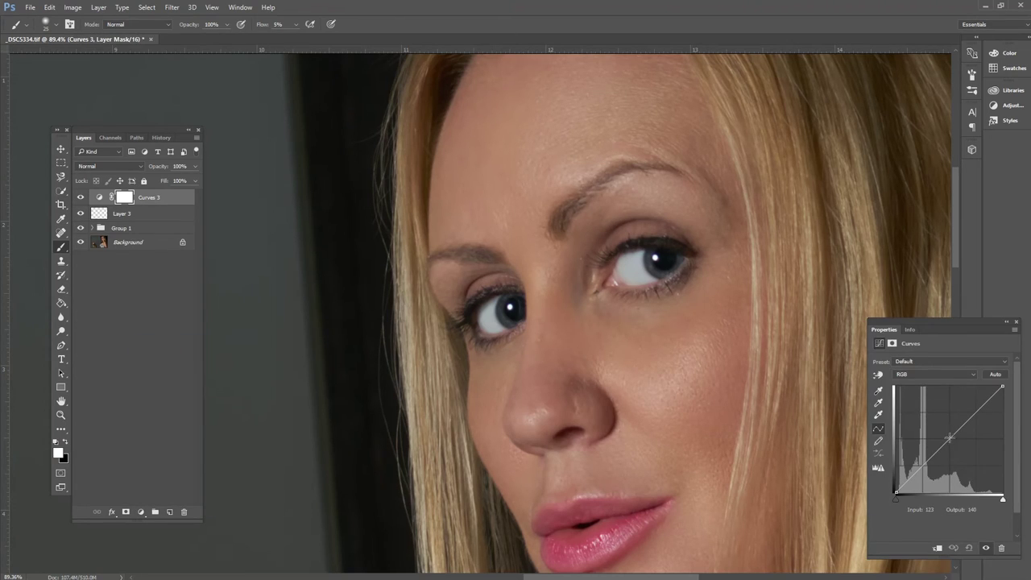
left_click_drag(952, 438, 946, 424)
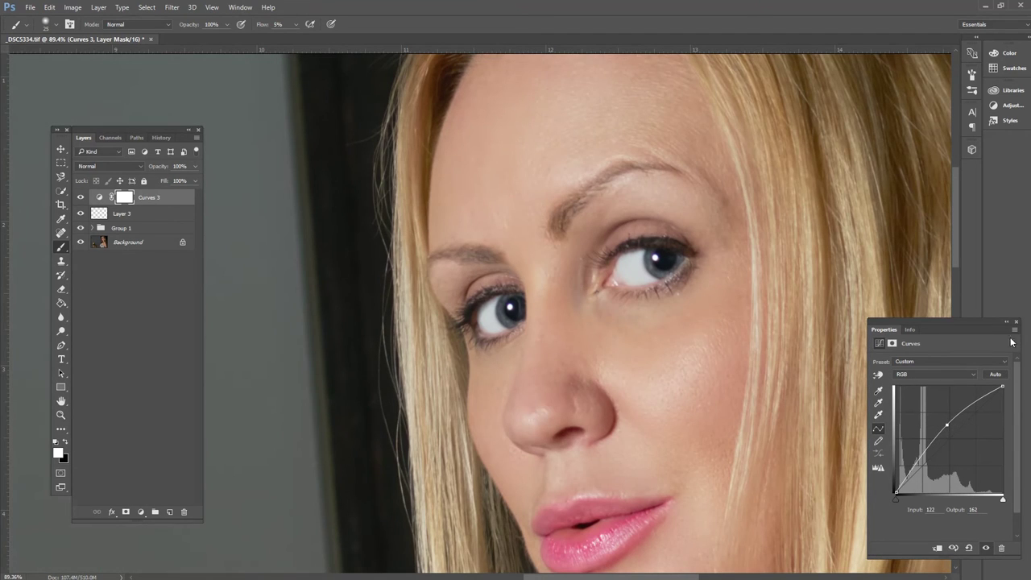
left_click(1017, 322)
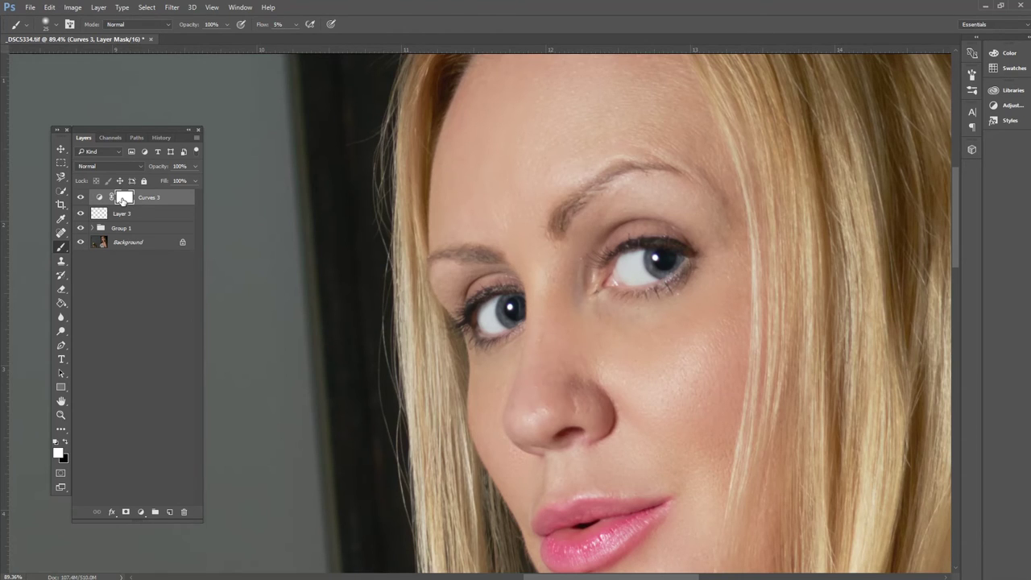
Invert the Curves layer's mask to black and choose the Brush tool for painting over the irises
key("ctrl+i")
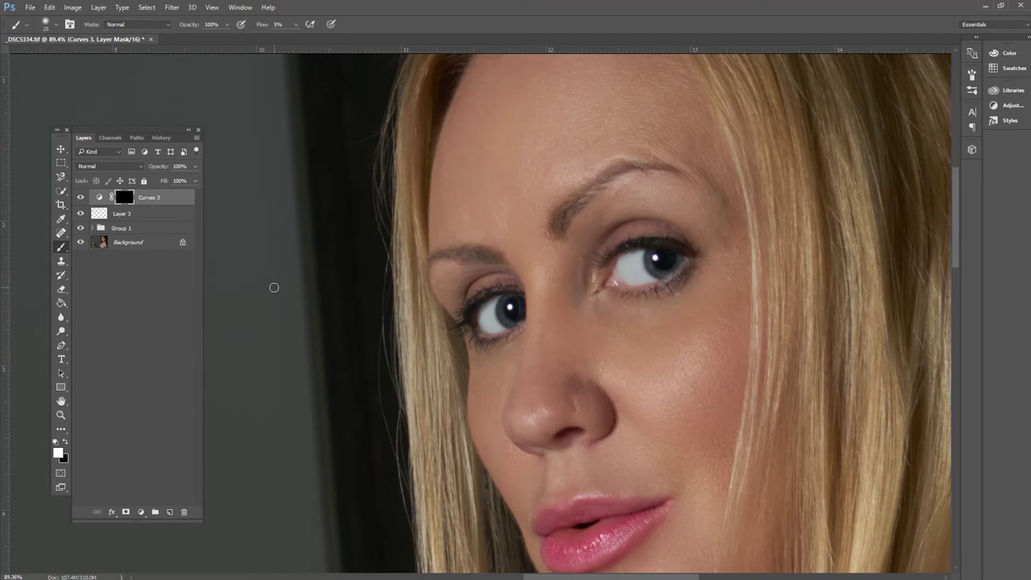
scroll(272, 293, "down", 1)
scroll(272, 294, "down", 3)
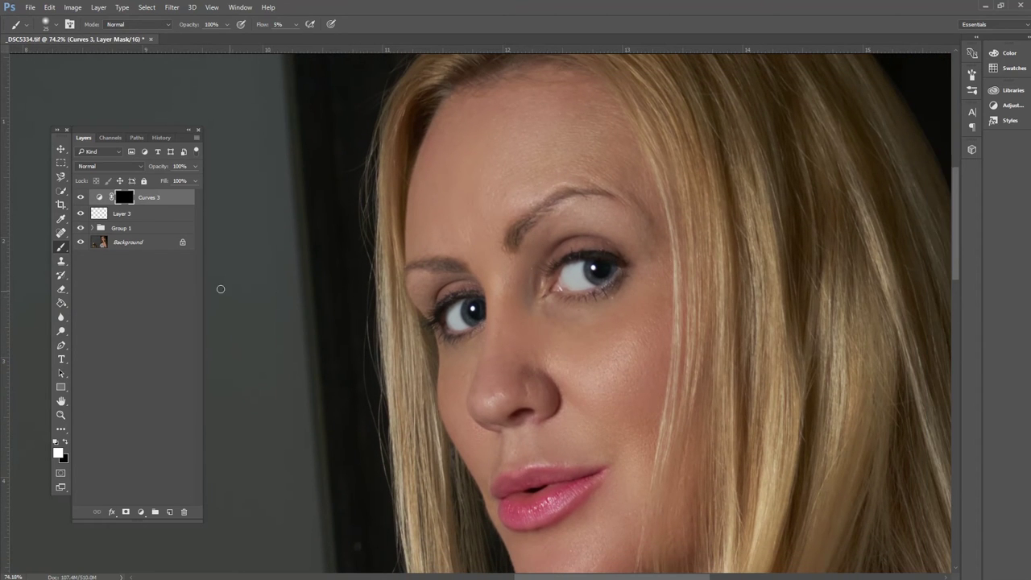
left_click_drag(62, 251, 105, 251)
scroll(619, 278, "up", 2)
scroll(647, 293, "up", 2)
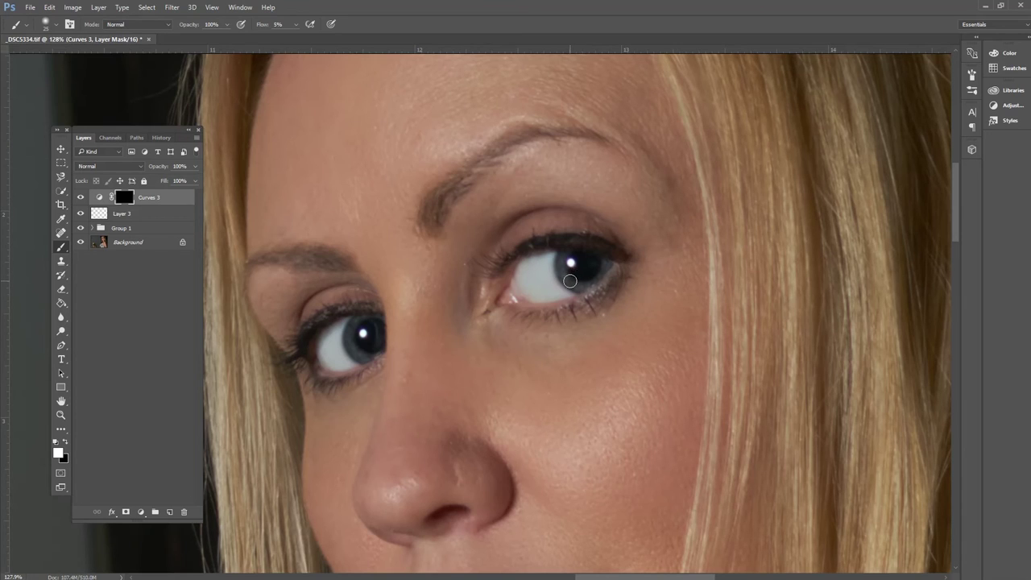
Check the brush size and hardness, keeping the soft 25 px tip, and set the brush flow to 100%
right_click(569, 281)
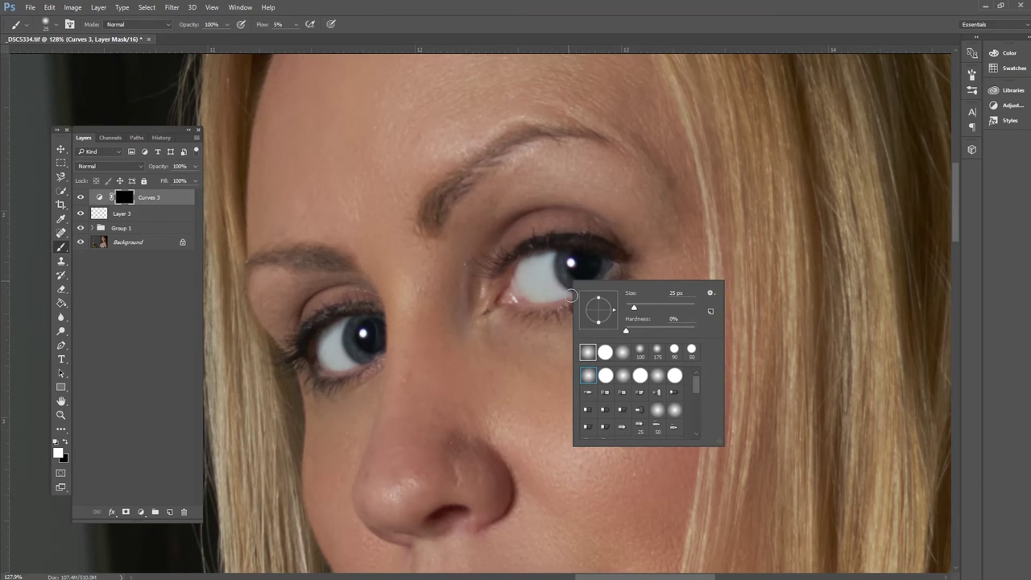
left_click(564, 279)
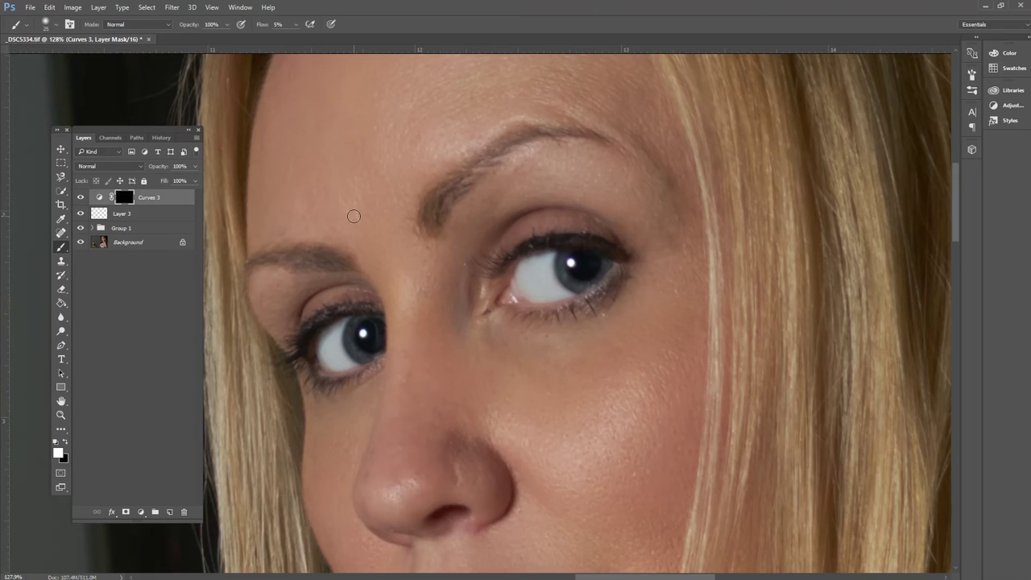
left_click(295, 25)
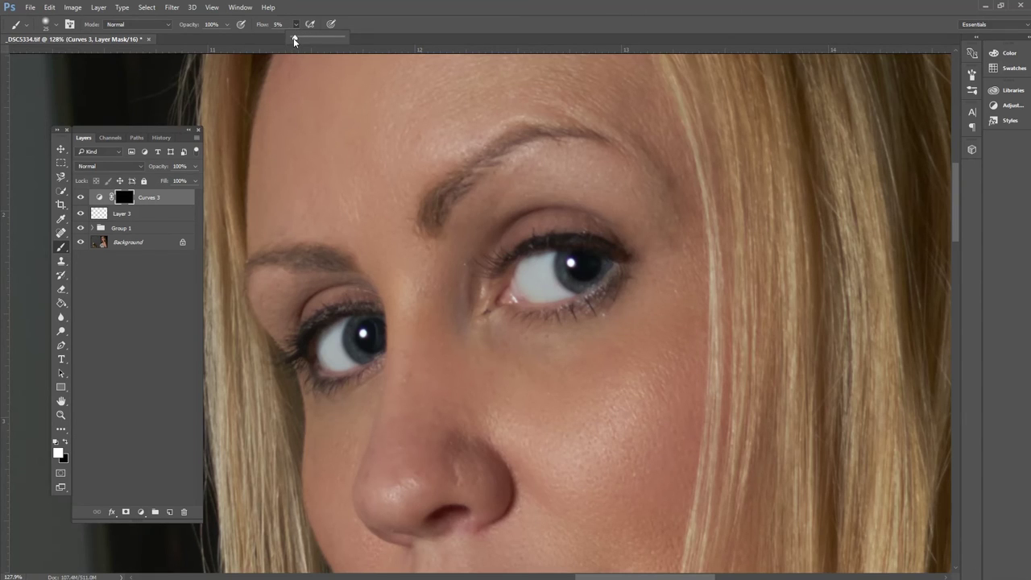
left_click_drag(294, 42, 368, 39)
left_click(364, 36)
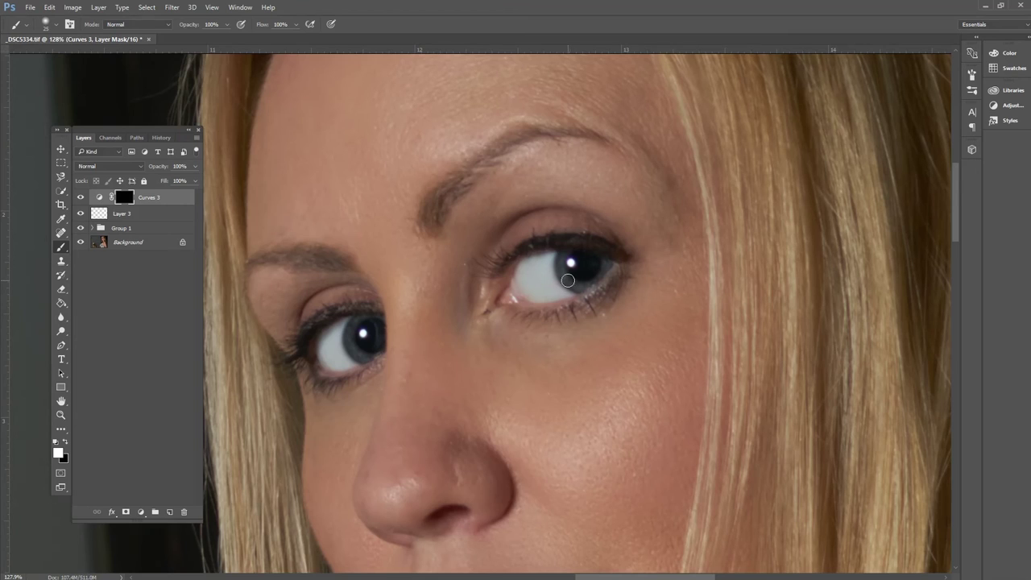
Paint white over both irises on the Curves 3 mask with a soft 20 px brush to reveal the brightening
key("bracketleft")
key("bracketright")
left_click_drag(564, 275, 606, 295)
Switch the brush color to black and clean the brightening spill around the iris edges with a 15 px brush
key("x")
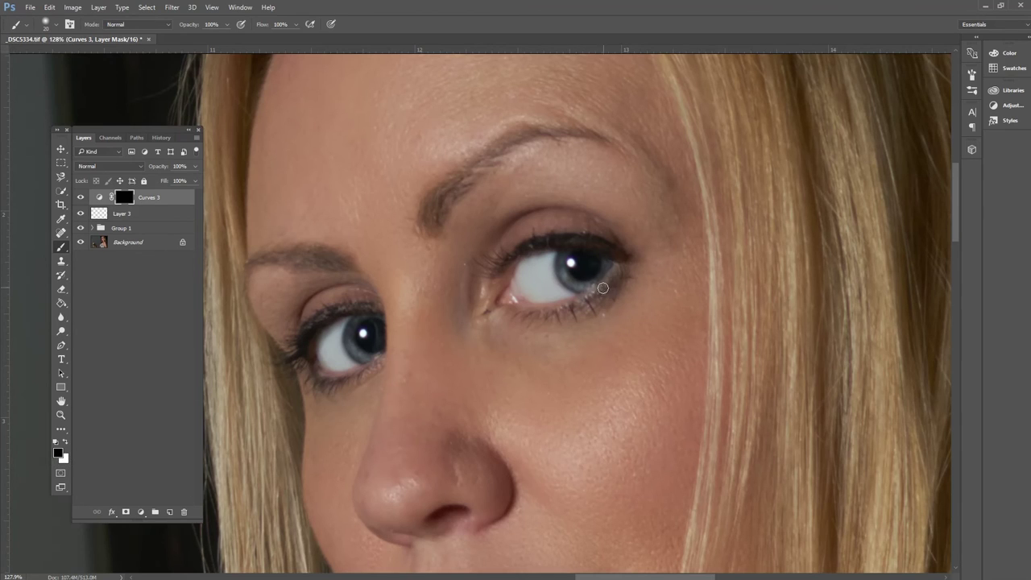
key("bracketleft")
key("bracketright")
scroll(360, 381, "up", 1)
scroll(360, 381, "down", 5)
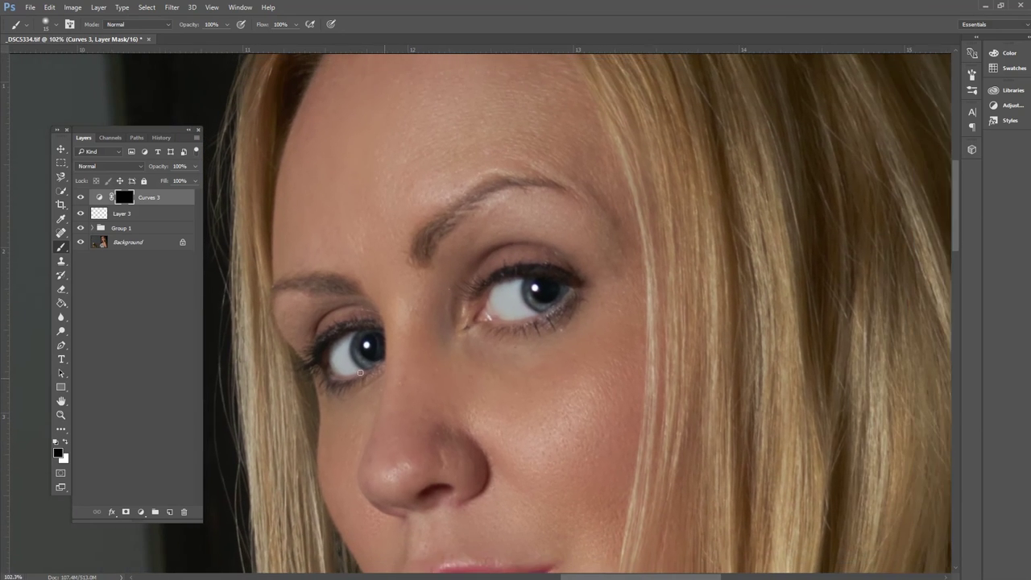
Reduce the Curves 3 layer's opacity to roughly half, judging the iris brightness on the wider portrait
scroll(360, 372, "down", 3)
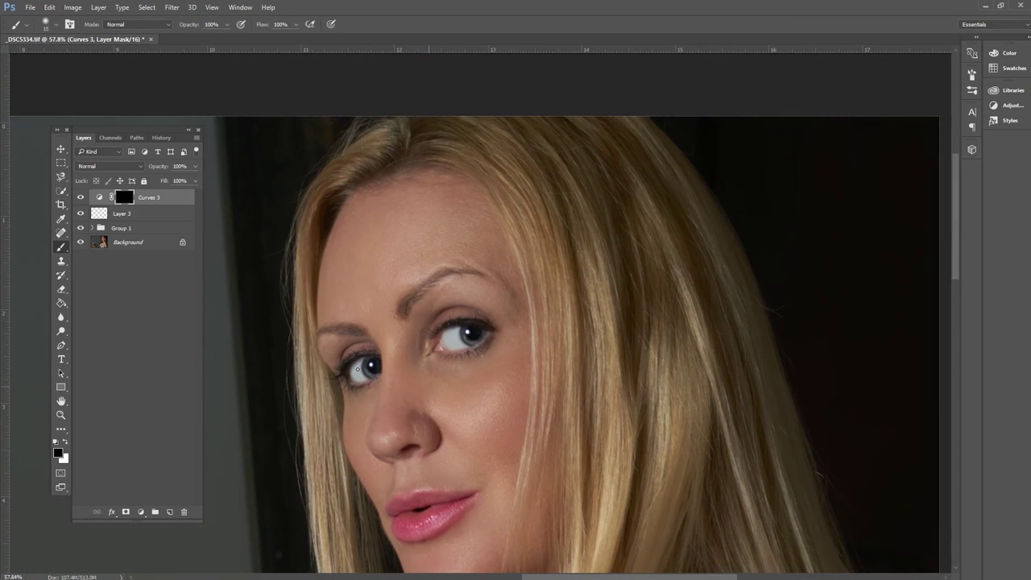
mouse_move(395, 302)
left_mouse_down()
mouse_move(444, 267)
mouse_move(468, 226)
left_mouse_up()
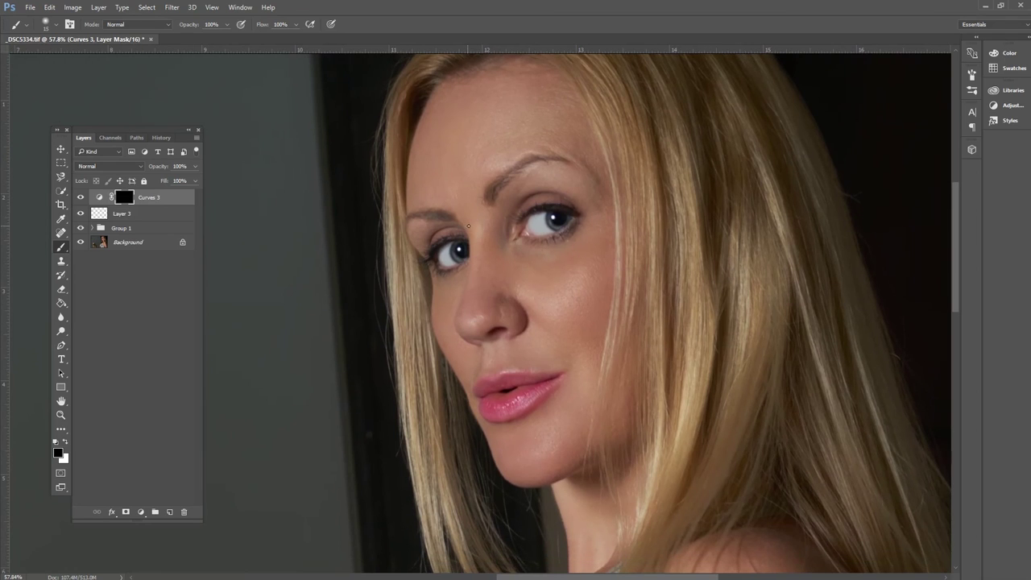
scroll(479, 237, "down", 1)
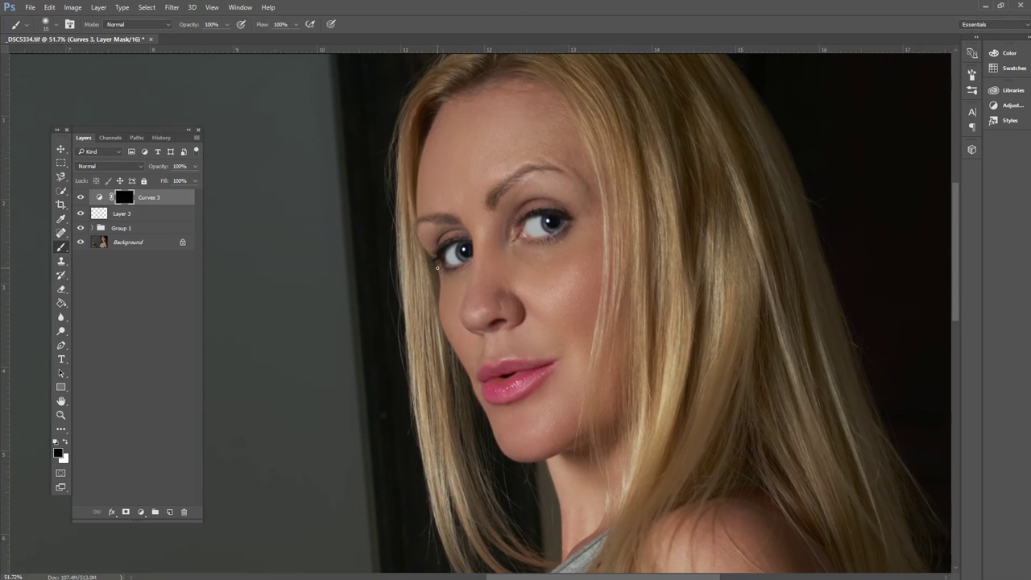
scroll(437, 267, "down", 1)
left_click_drag(442, 295, 495, 302)
scroll(468, 295, "down", 1)
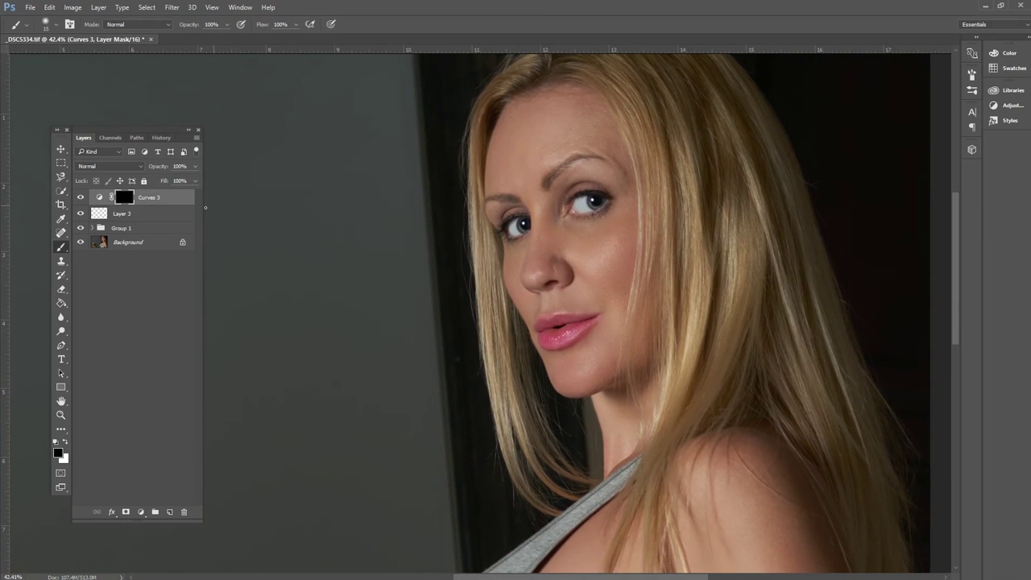
left_click(194, 166)
left_click_drag(195, 182, 142, 181)
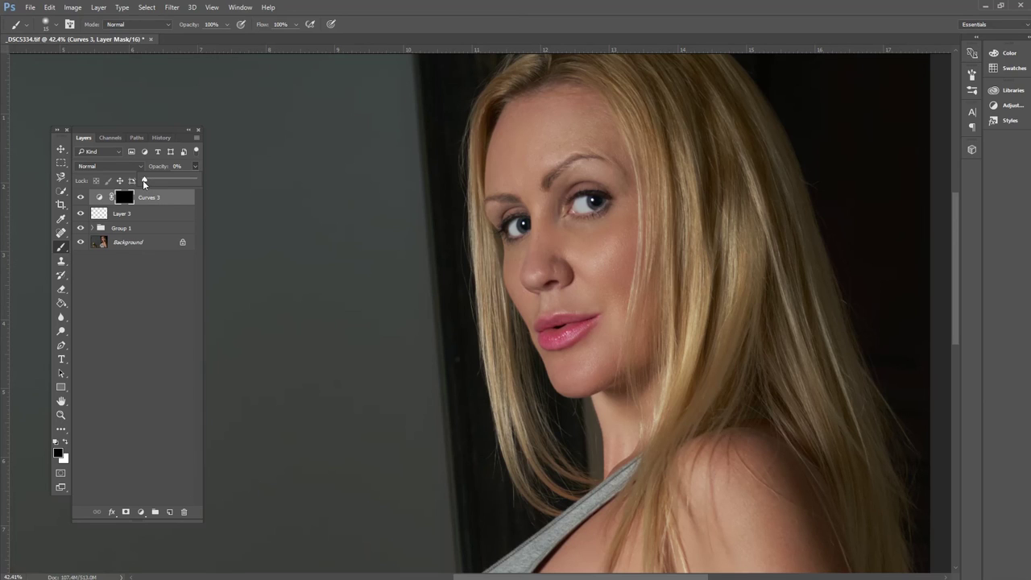
left_click_drag(144, 183, 171, 183)
Compare the portrait's irises with the Curves 3 adjustment repeatedly hidden and shown
left_click(80, 197)
left_click(80, 197)
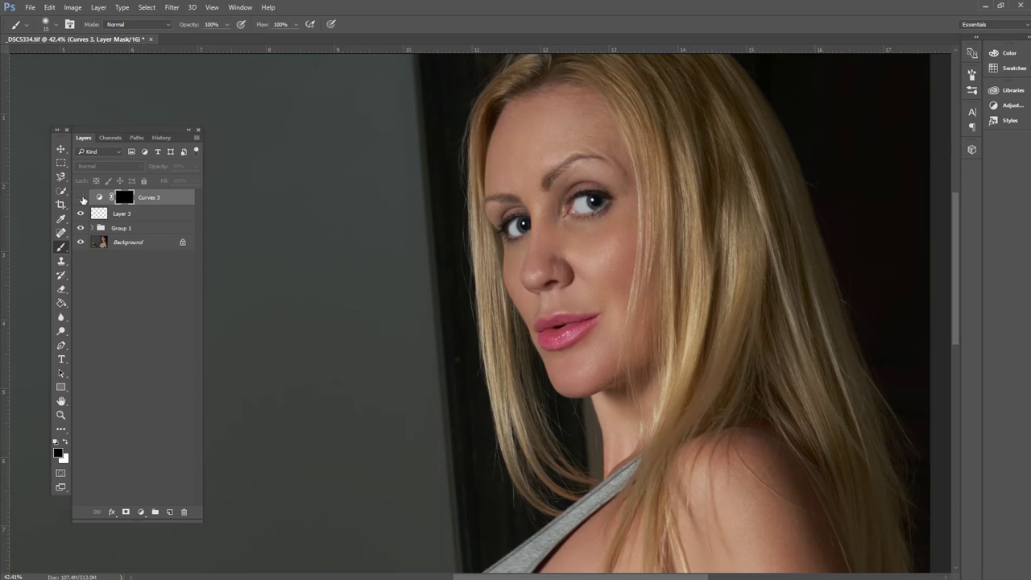
left_click(82, 199)
left_click(80, 197)
left_click(82, 198)
left_click(81, 199)
left_click(81, 198)
left_click(81, 198)
left_click(82, 198)
left_click(82, 198)
left_click(82, 198)
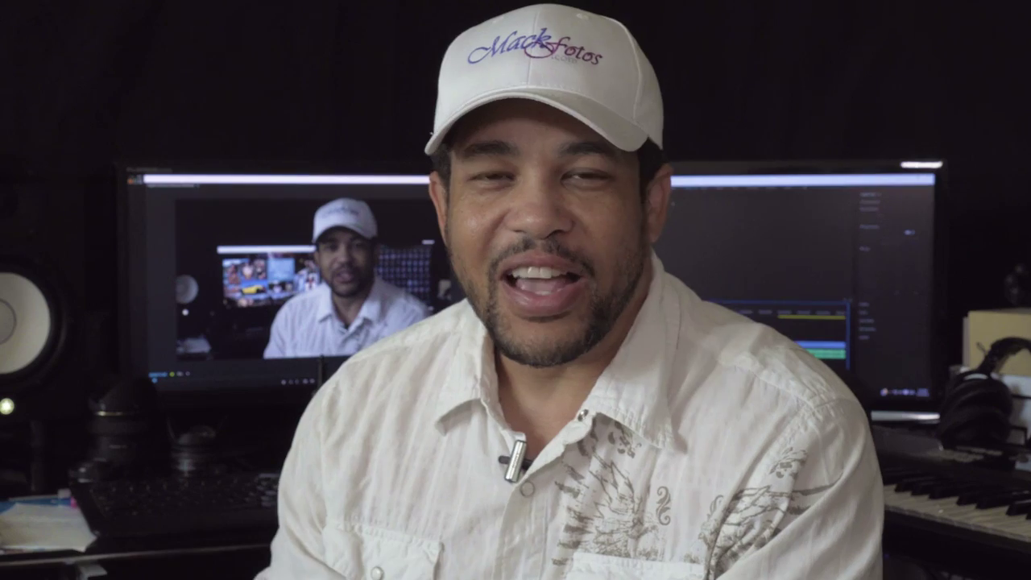